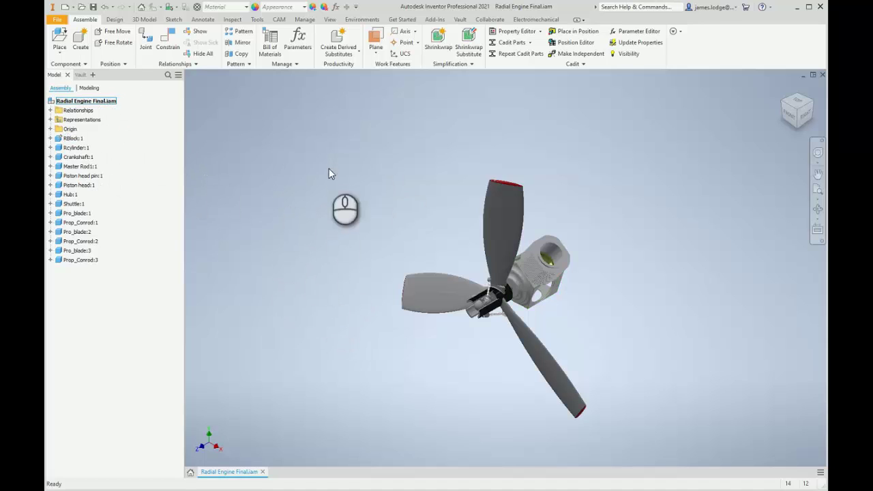
middle_click_drag(313, 209, 209, 187, "shift")
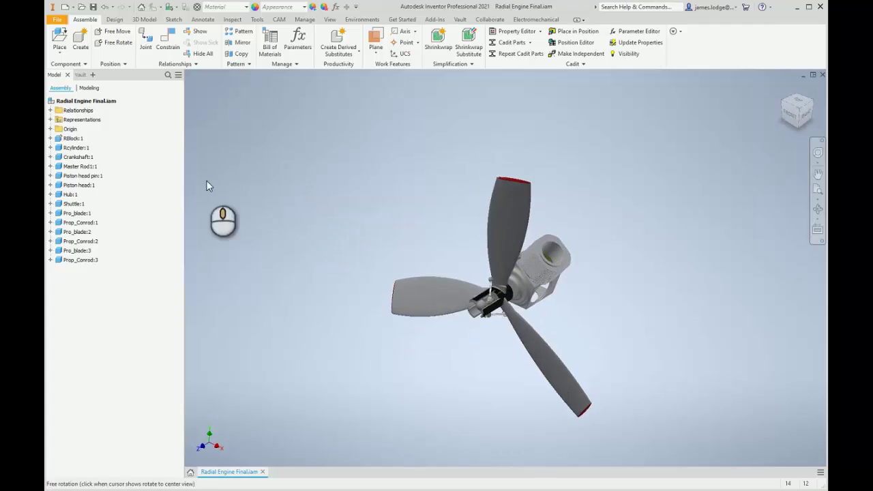
middle_click_drag(278, 157, 297, 163, "shift")
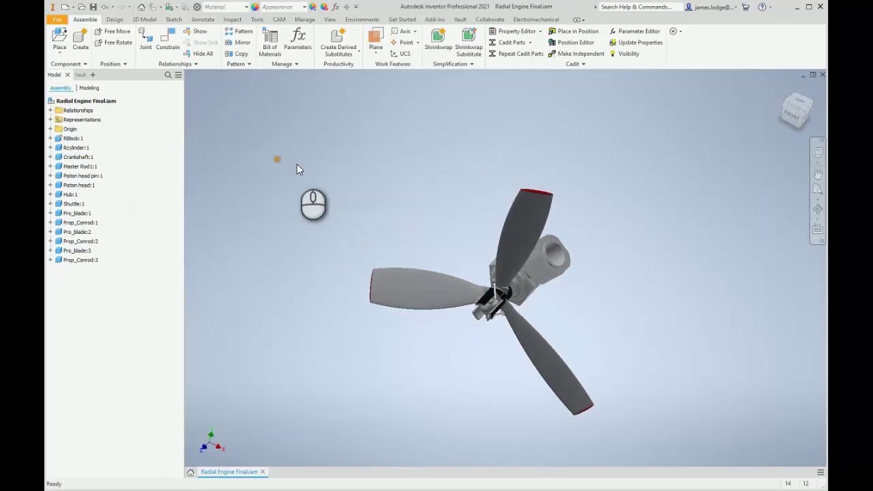
middle_click_drag(723, 120, 418, 167, "shift")
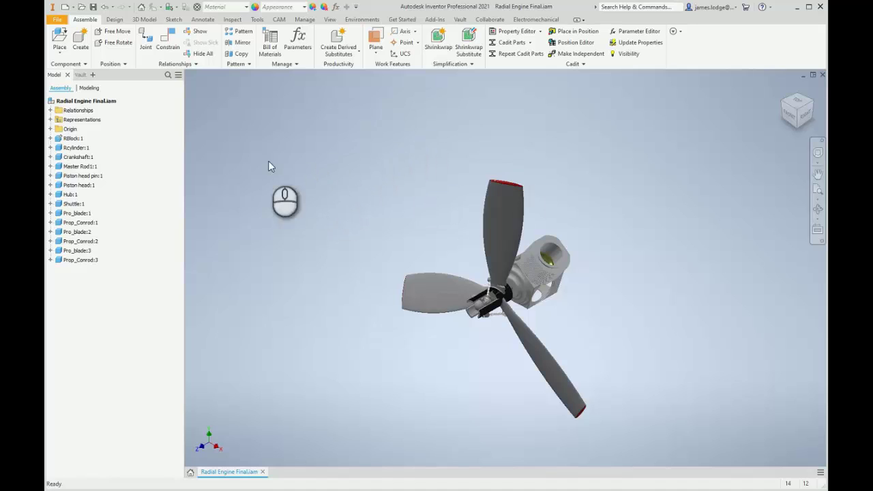
left_click(79, 241)
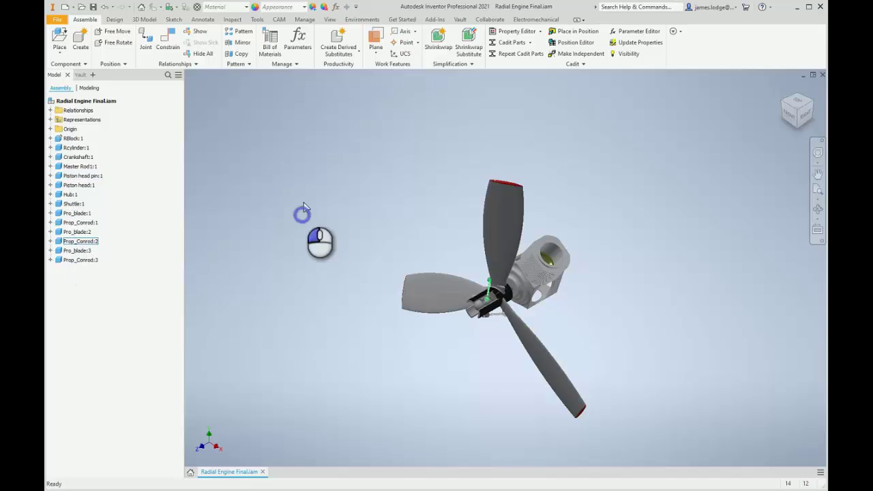
left_click(301, 209)
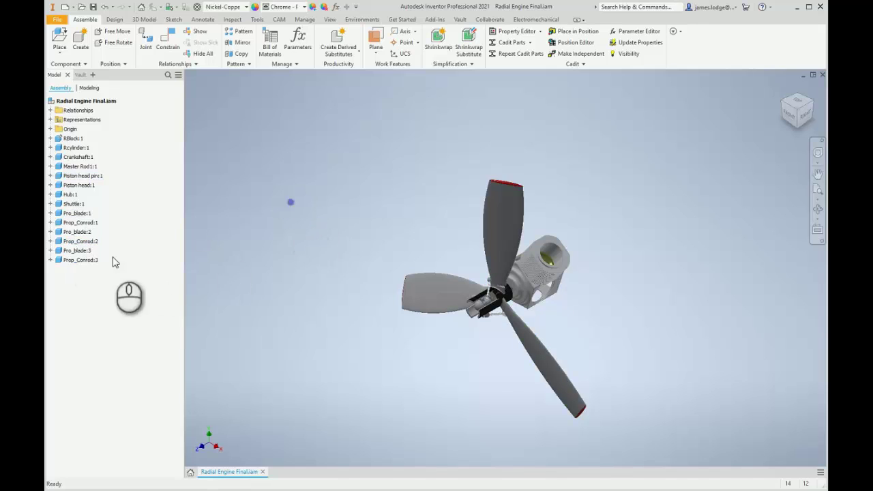
Step: Place an extra copy of Prop_Conrod:3 in the assembly beside the propeller, and delete that copy
left_click(87, 262)
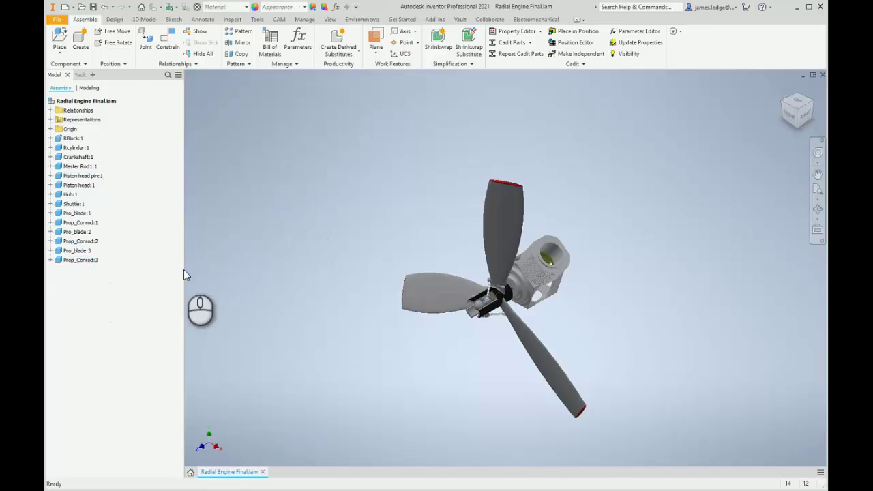
left_click_drag(95, 266, 405, 167)
scroll(399, 155, "up", 6)
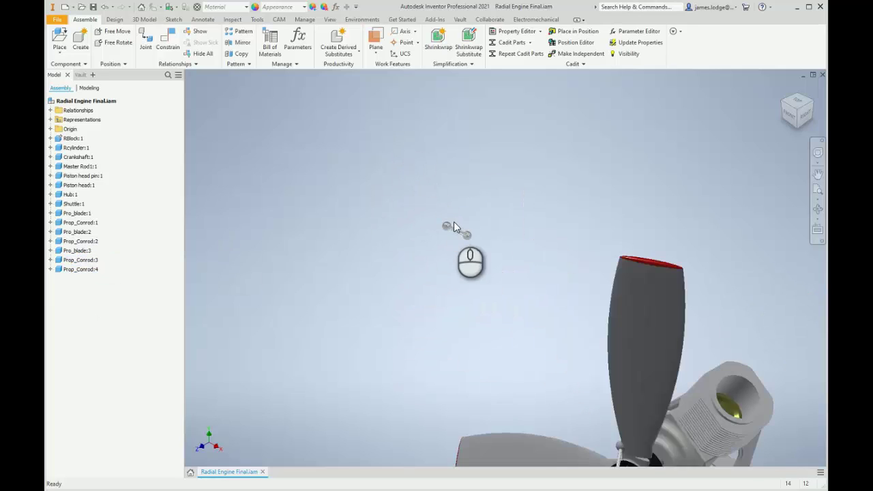
left_click(466, 256)
left_click(416, 179)
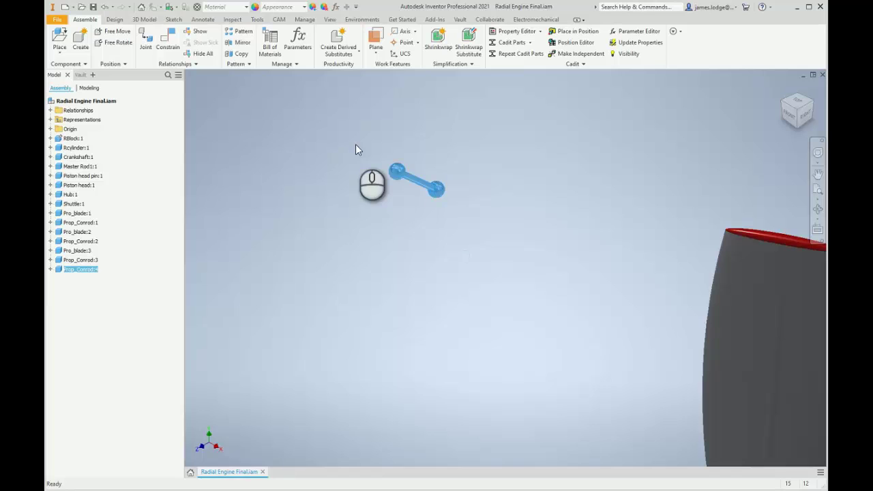
key("Delete")
middle_click(453, 177)
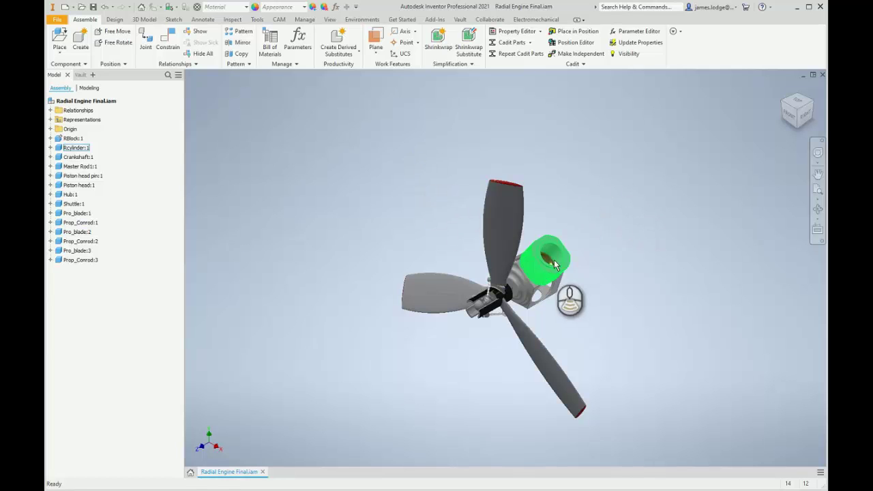
Step: Isolate Rcylinder:1, Piston head pin:1 and Piston head:1 from the rest of the engine assembly
scroll(553, 262, "up", 5)
middle_click_drag(518, 268, 471, 231, "shift")
middle_click_drag(390, 213, 524, 228)
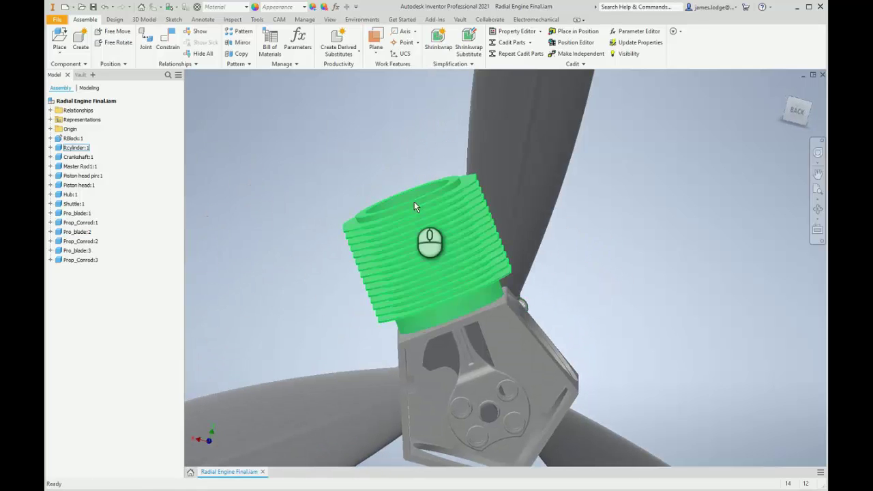
middle_click_drag(414, 201, 307, 189, "shift")
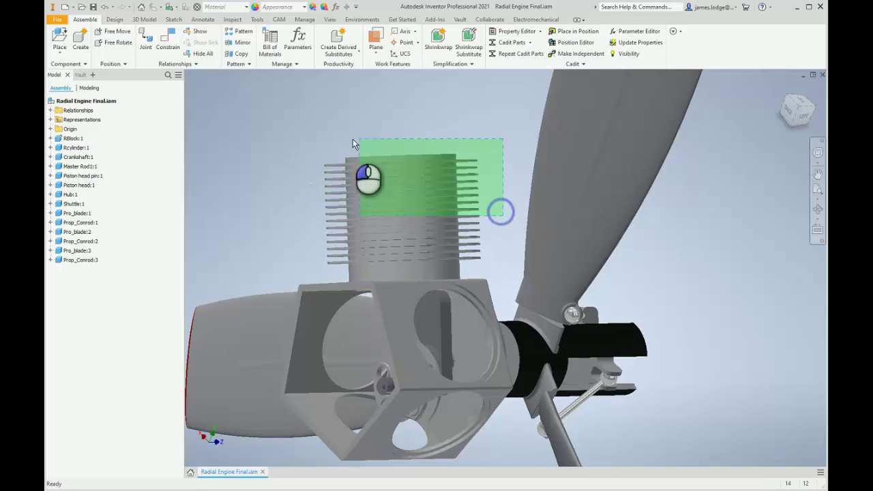
left_click(269, 132)
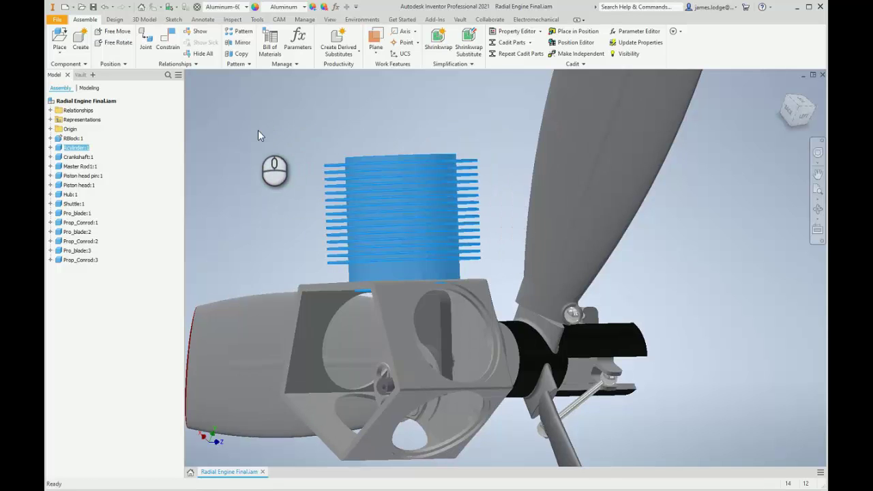
left_click(279, 125)
left_click(76, 148)
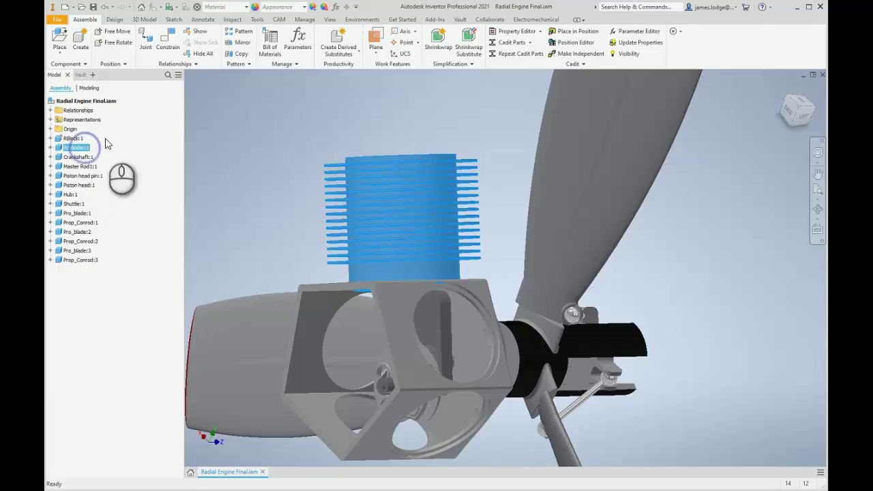
left_click(82, 176, "ctrl")
left_click(79, 185, "ctrl")
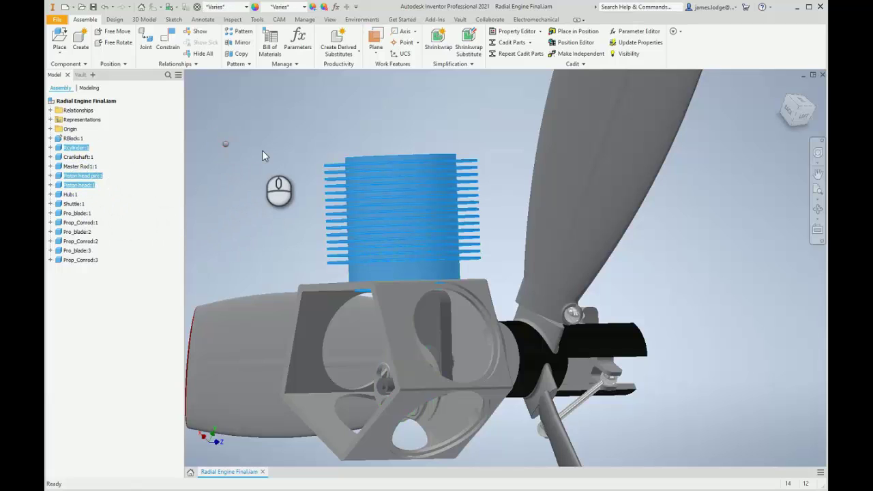
right_click(226, 144)
left_click(222, 254)
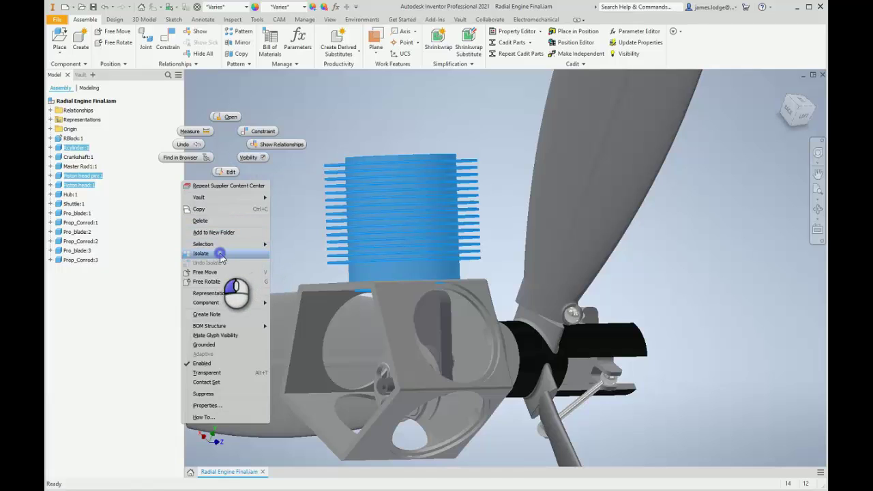
Step: Examine the isolated cylinder and piston parts and the joints listed under each of the three components
middle_click_drag(351, 150, 404, 208, "shift")
left_click(406, 204)
middle_click_drag(286, 175, 284, 125, "shift")
left_click(284, 125)
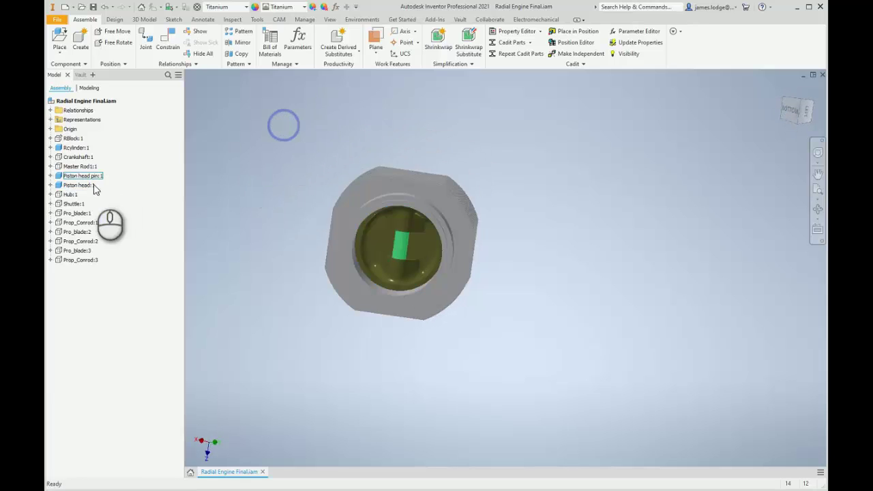
left_click(51, 185)
left_click(51, 175)
left_click(50, 148)
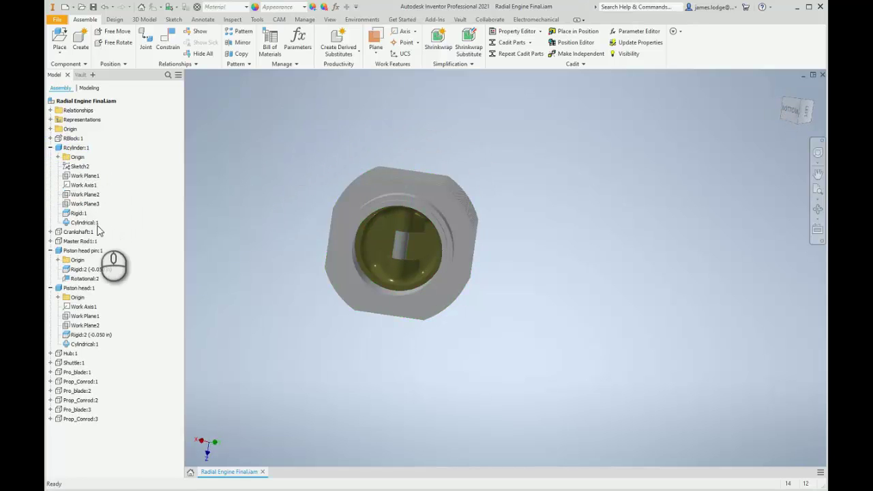
left_click(79, 213)
key("F5")
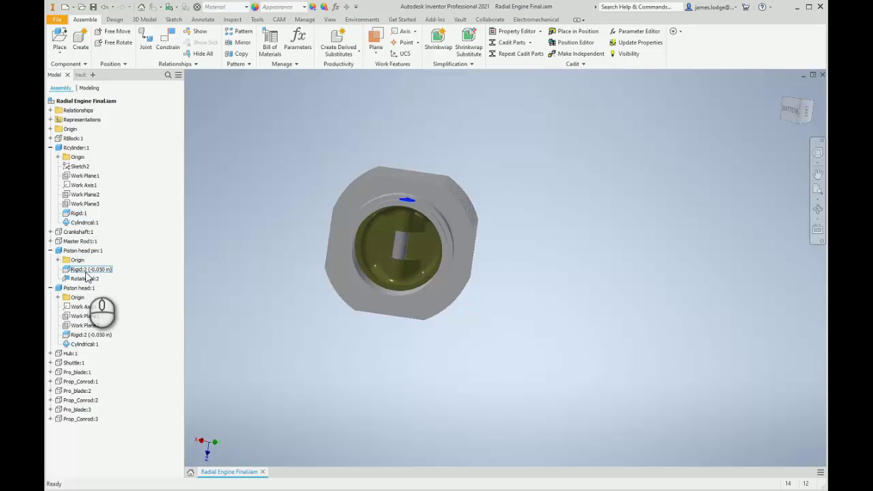
Step: Collapse the expanded cylinder, piston head pin and piston head listings, and undo the isolation of these components
left_click(51, 147)
left_click(50, 176)
left_click(50, 185)
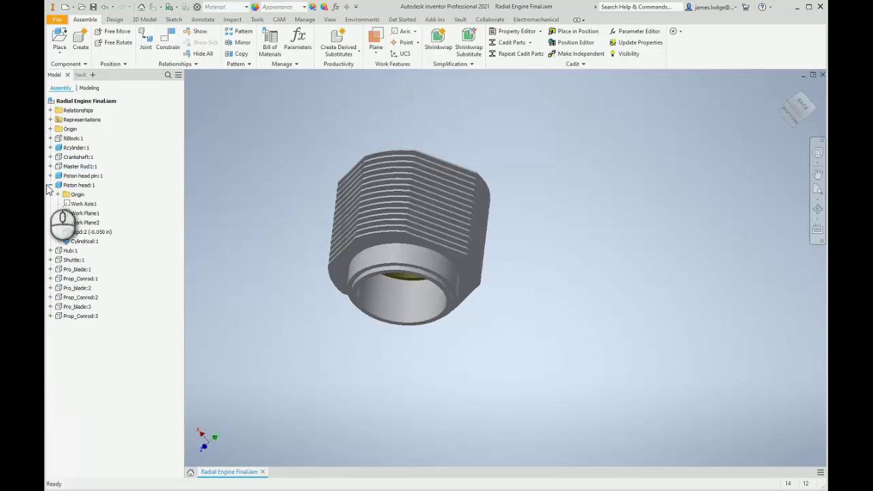
right_click(82, 176)
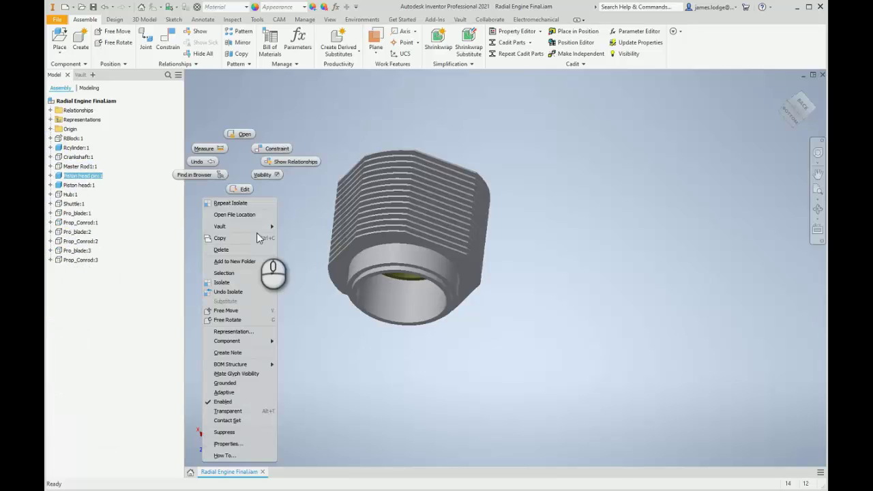
left_click(244, 291)
left_click(399, 130)
Step: Place a second copy of RBlock in the empty space beside the engine, and delete that copy
middle_click_drag(416, 153, 245, 160, "shift")
left_click_drag(74, 138, 276, 176)
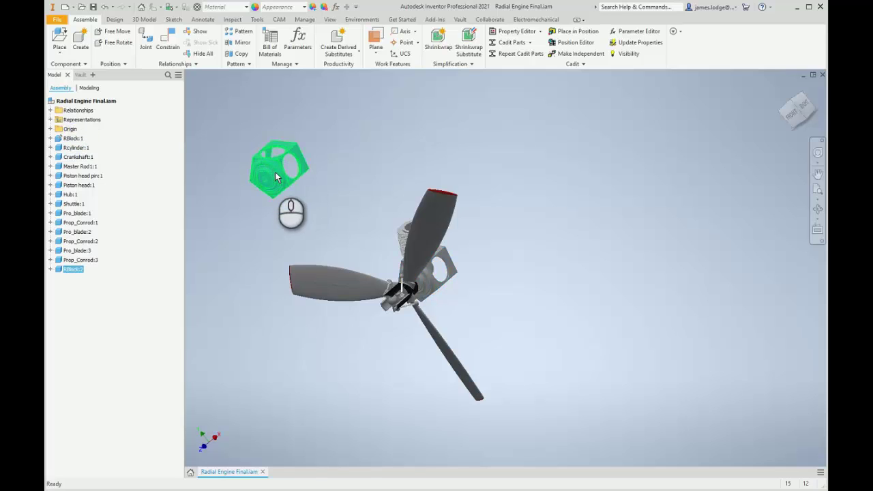
key("Delete")
middle_click_drag(376, 185, 390, 211)
scroll(398, 231, "down", 3)
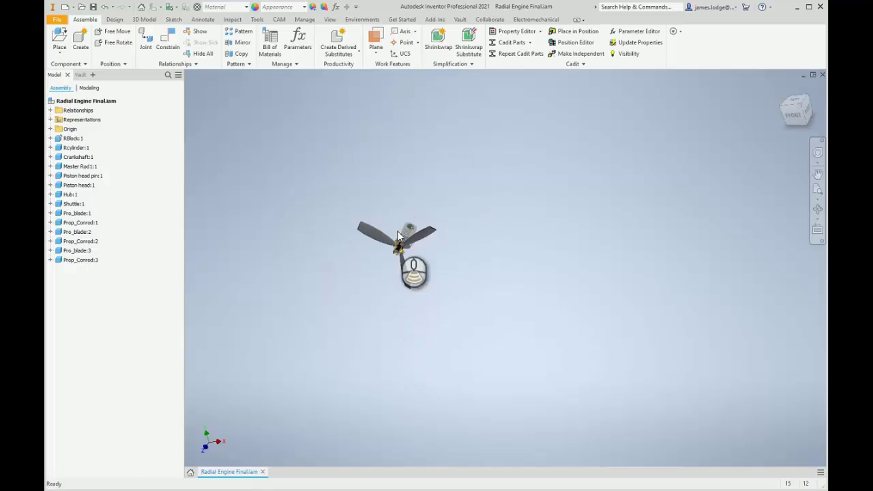
scroll(401, 228, "up", 5)
scroll(418, 212, "down", 3)
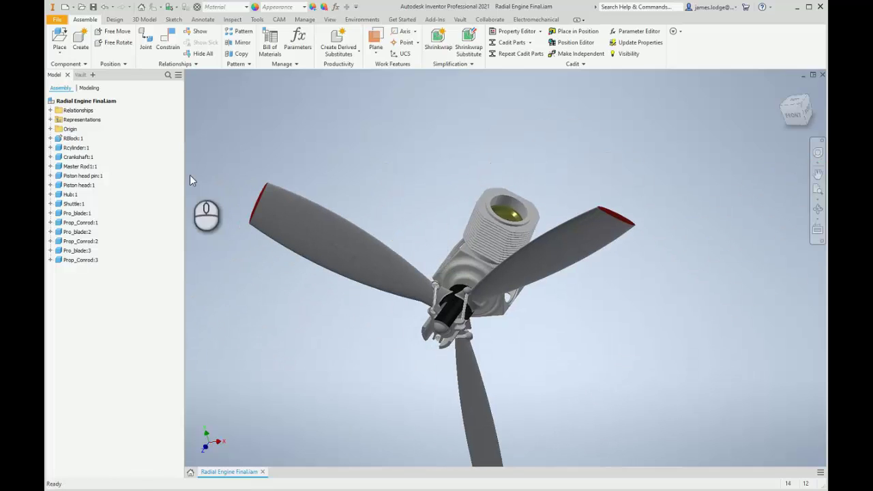
Step: Copy Rcylinder:1, Piston head pin:1 and Piston head:1 together and place the copies in the empty space above the engine
left_click(75, 147)
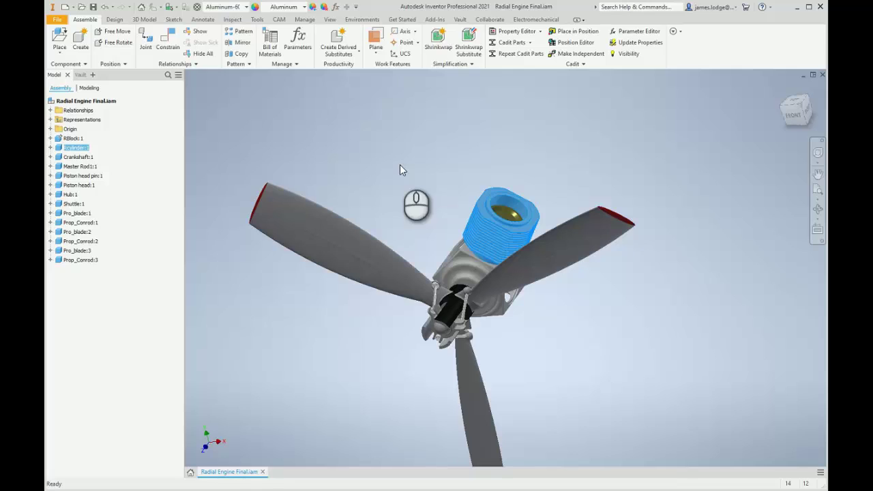
left_click(88, 176, "ctrl")
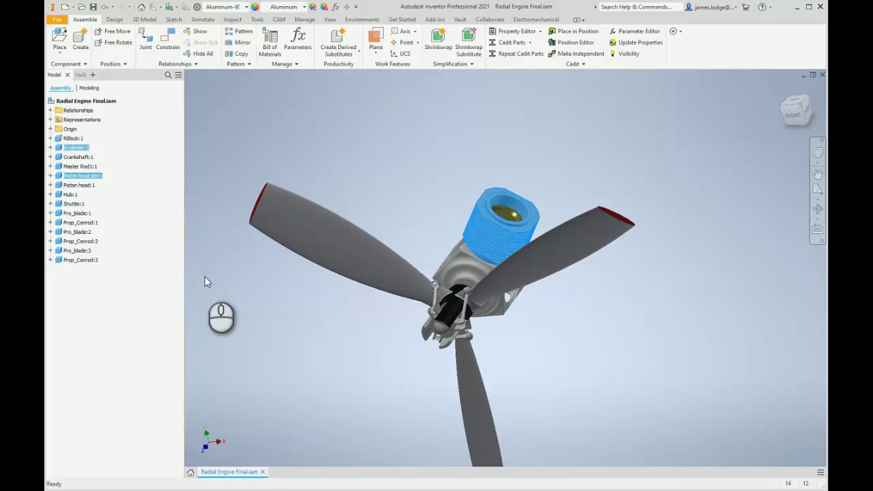
left_click(75, 185, "ctrl")
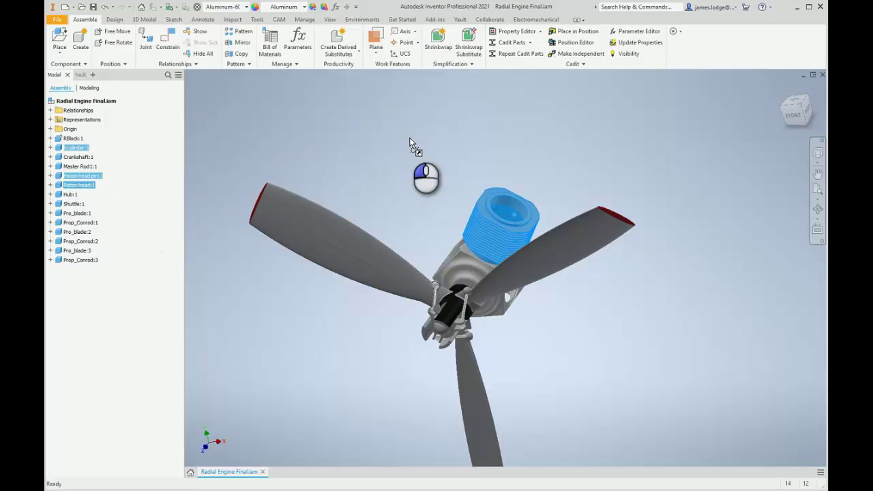
left_click_drag(411, 140, 436, 120, "ctrl")
left_click(347, 121)
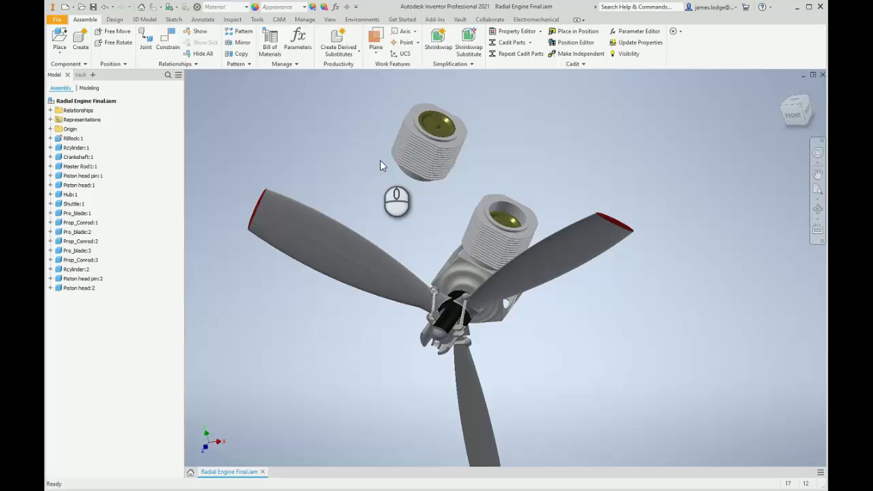
Step: Apply a Rigid joint between the copied cylinder's base circular edge and RBlock's empty circular opening beside the first cylinder
middle_click_drag(380, 160, 335, 127, "shift")
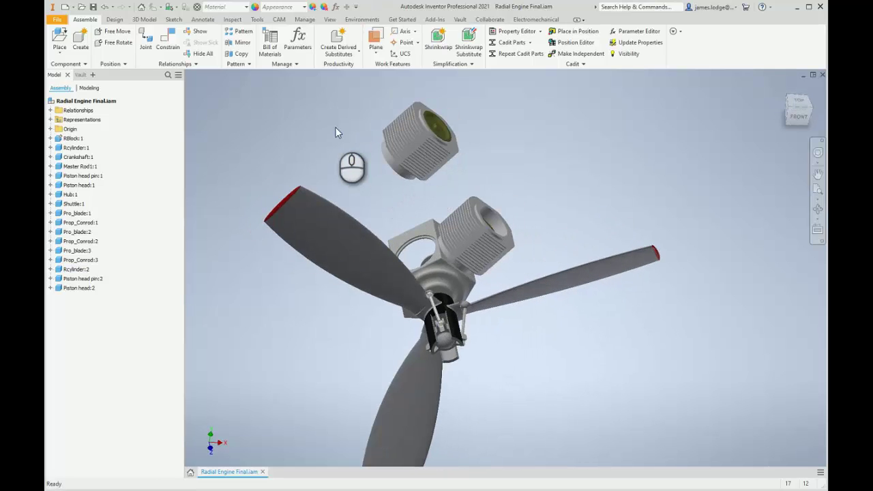
left_click(146, 41)
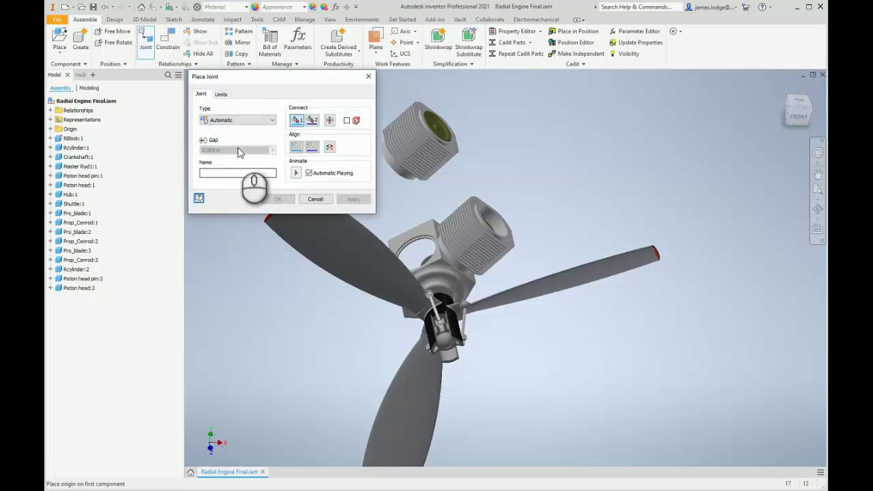
left_click(236, 120)
left_click(232, 138)
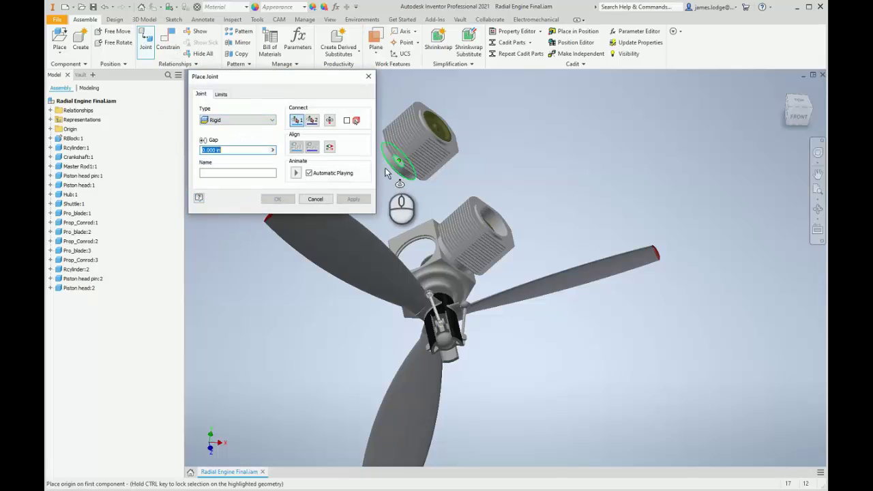
middle_click_drag(419, 197, 535, 198, "shift")
scroll(472, 177, "down", 4)
scroll(471, 174, "down", 5)
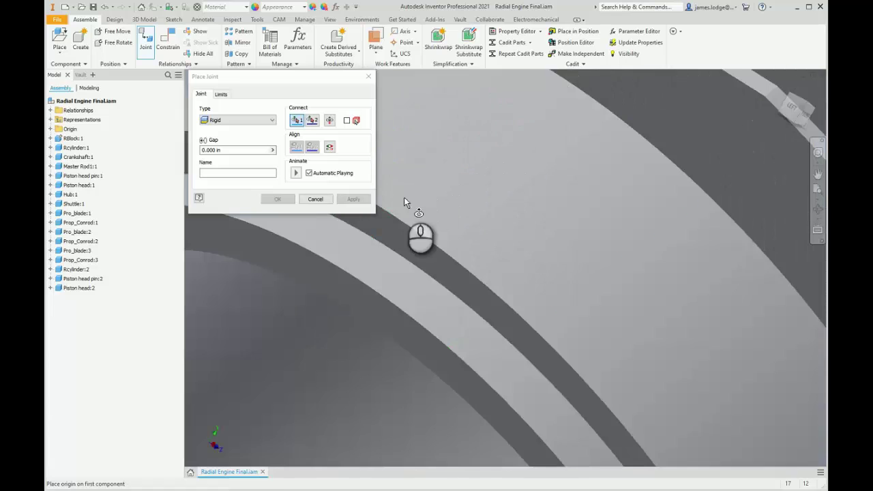
left_click(420, 251)
scroll(420, 251, "up", 9)
middle_click_drag(503, 234, 448, 275, "shift")
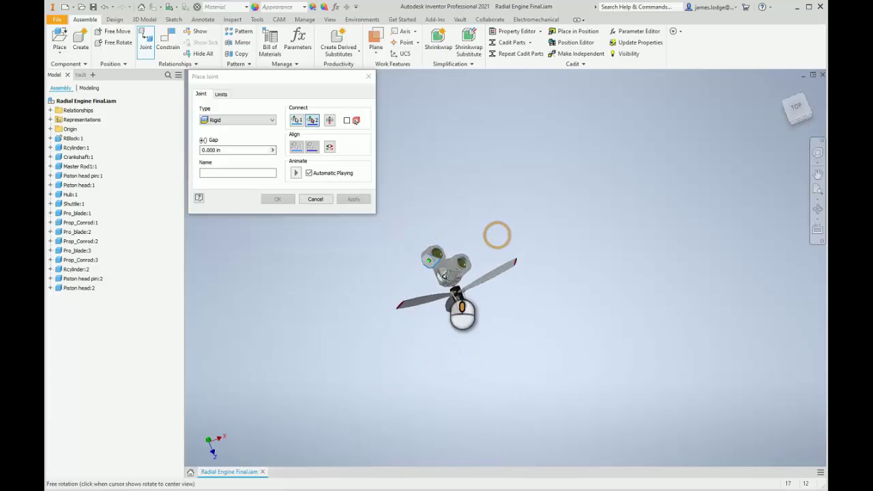
scroll(432, 274, "down", 8)
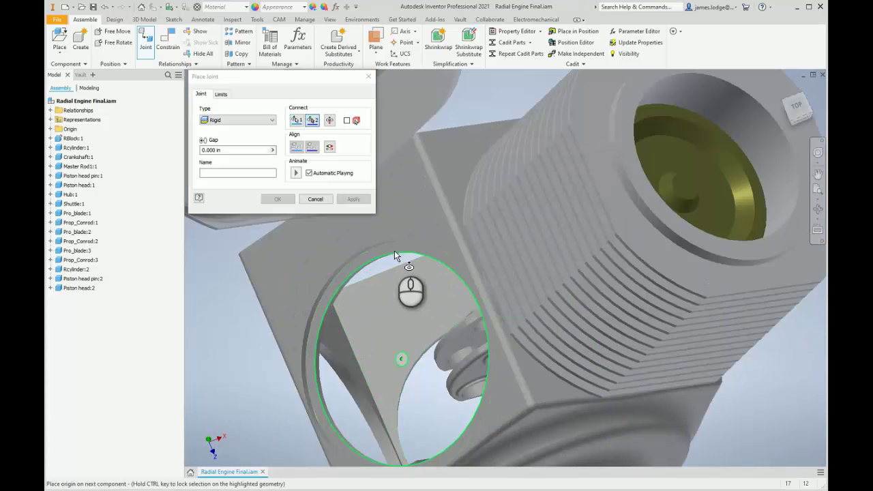
left_click(395, 250)
scroll(466, 266, "up", 8)
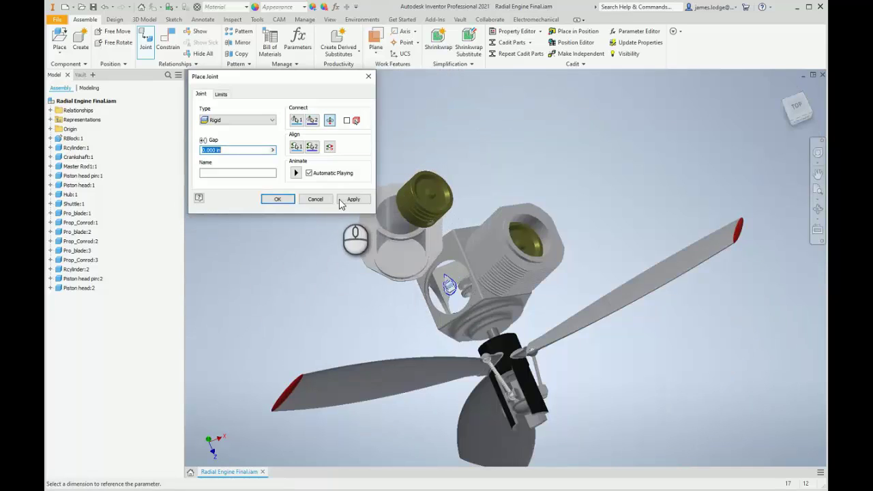
left_click(351, 198)
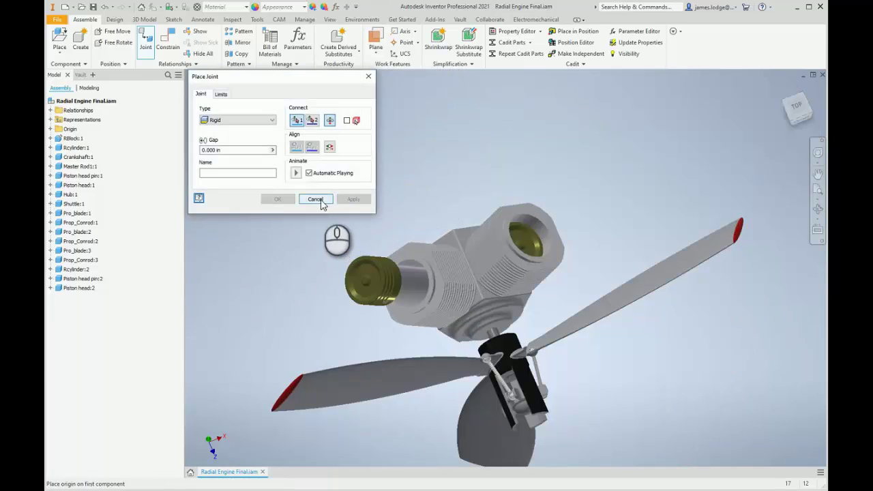
Step: Slide the copied piston head out of its cylinder and back in, leaving it mostly inside the cylinder
left_click(316, 200)
middle_click_drag(369, 271, 365, 202, "shift")
middle_click_drag(418, 172, 604, 286, "shift")
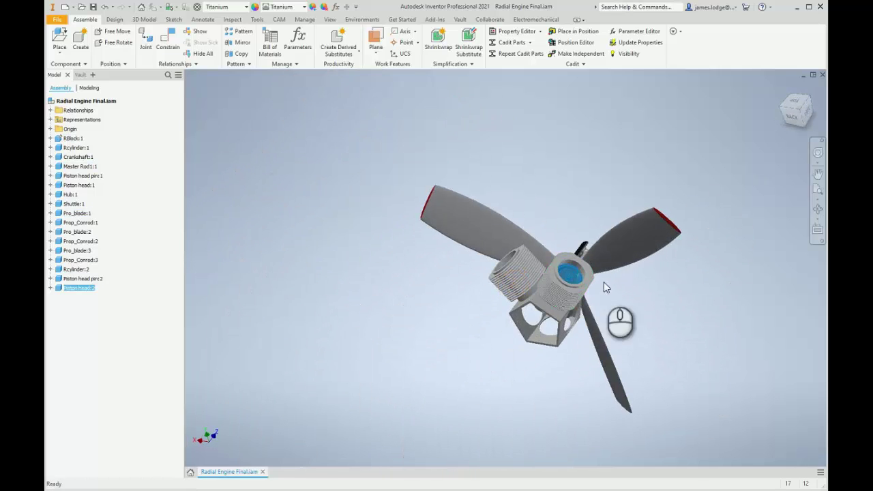
left_click_drag(604, 287, 556, 183)
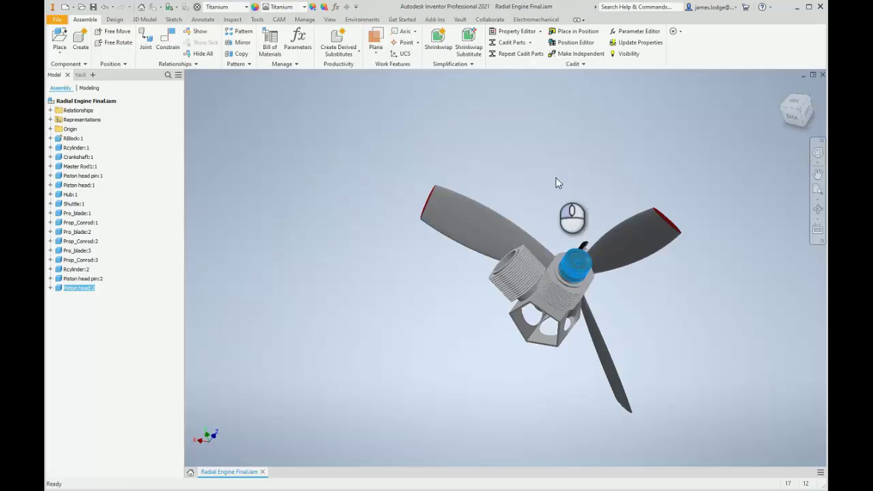
left_click(556, 178)
left_click(786, 89)
left_click(609, 104)
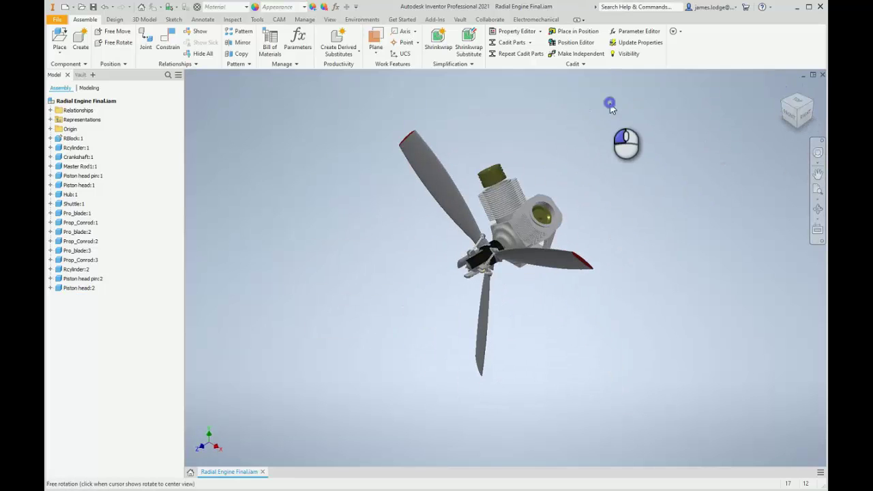
left_click_drag(490, 170, 500, 185)
left_click(336, 210)
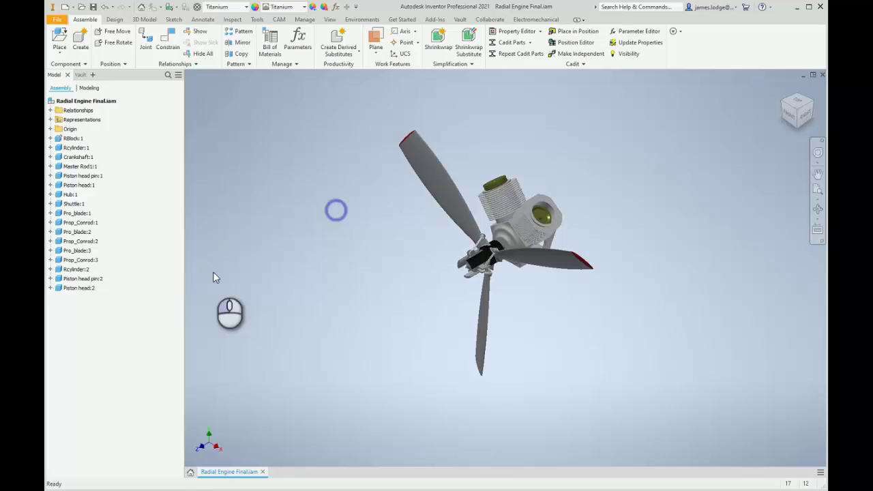
Step: Copy Rcylinder:2, Piston head pin:2 and Piston head:2 together, place the copies in the empty space beside the propeller, and test-move the new piston head
left_click(77, 269)
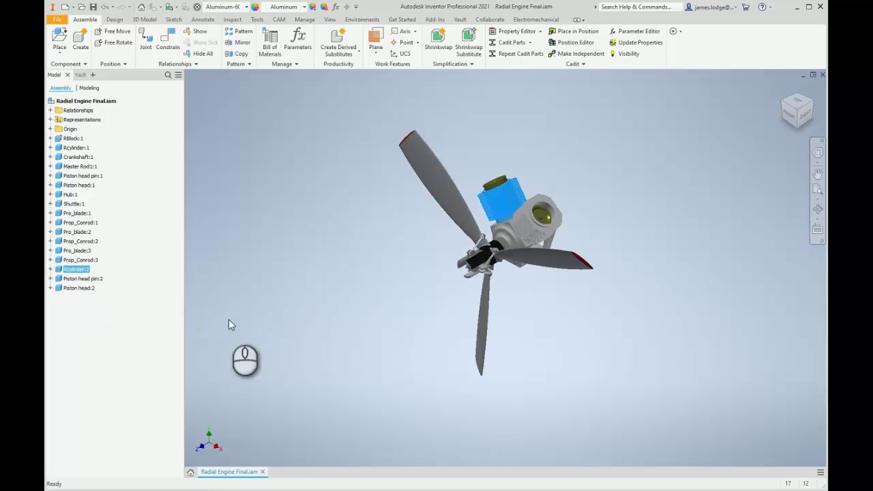
left_click(79, 278, "ctrl")
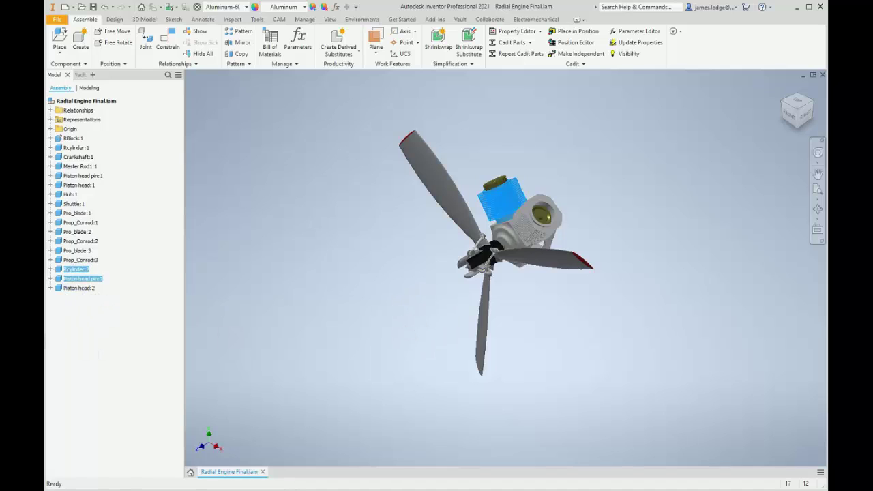
left_click(73, 289, "ctrl")
key("ctrl+c")
key("ctrl+v")
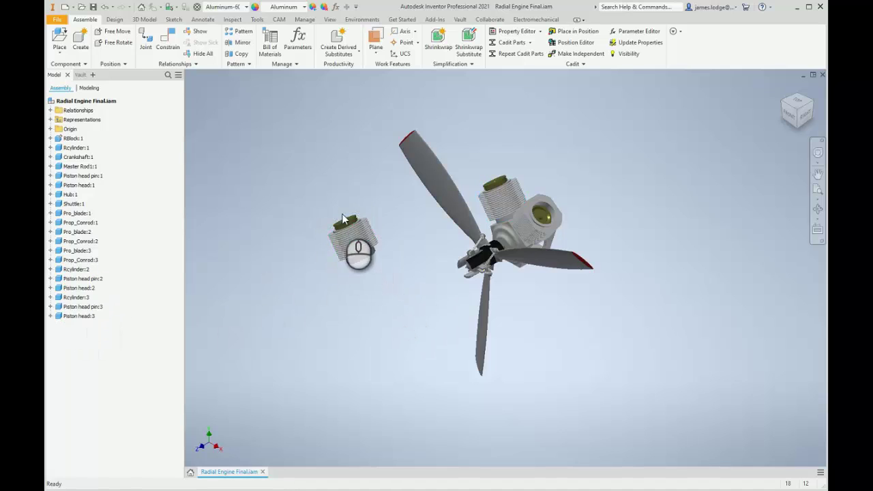
left_click_drag(348, 227, 344, 249)
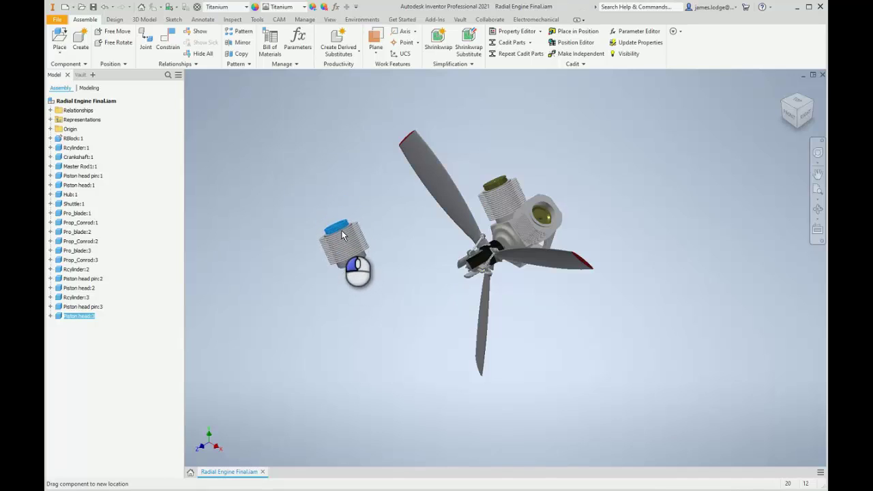
left_click(305, 162)
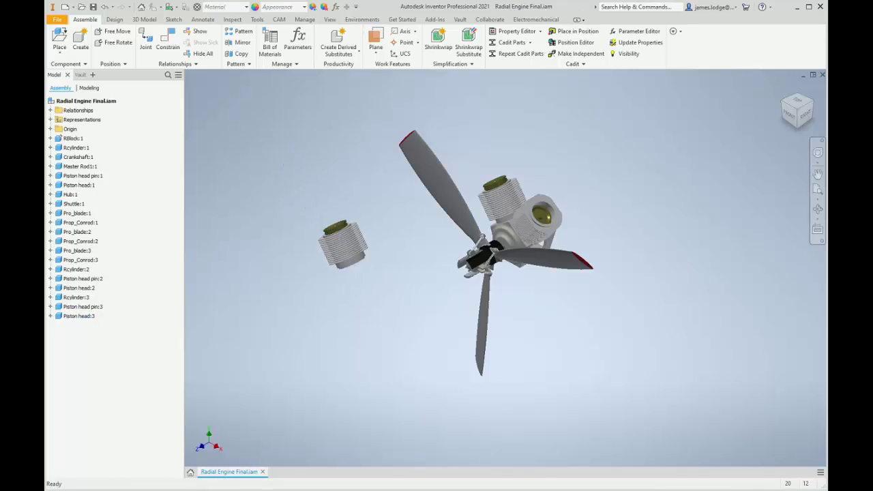